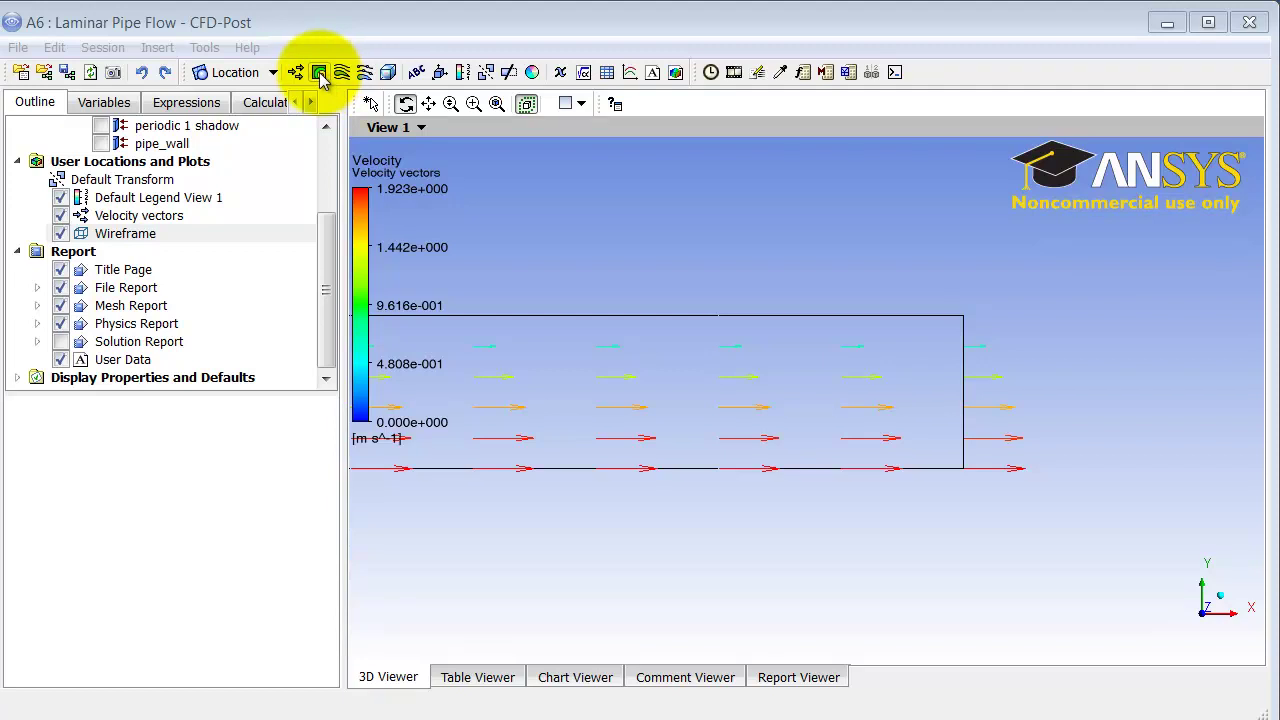
- Insert a new contour and name it 'Velocity magnitude' instead of 'Contour 1'
left_click(319, 73)
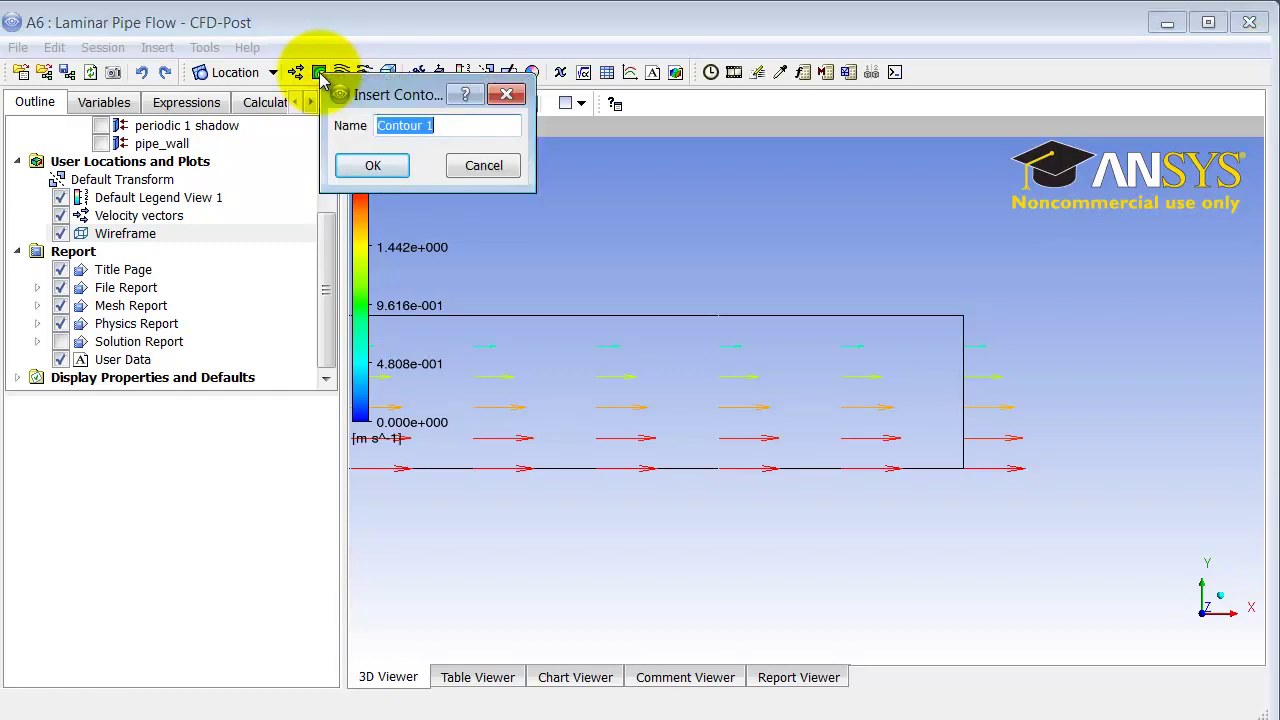
type("Velocity magnitude")
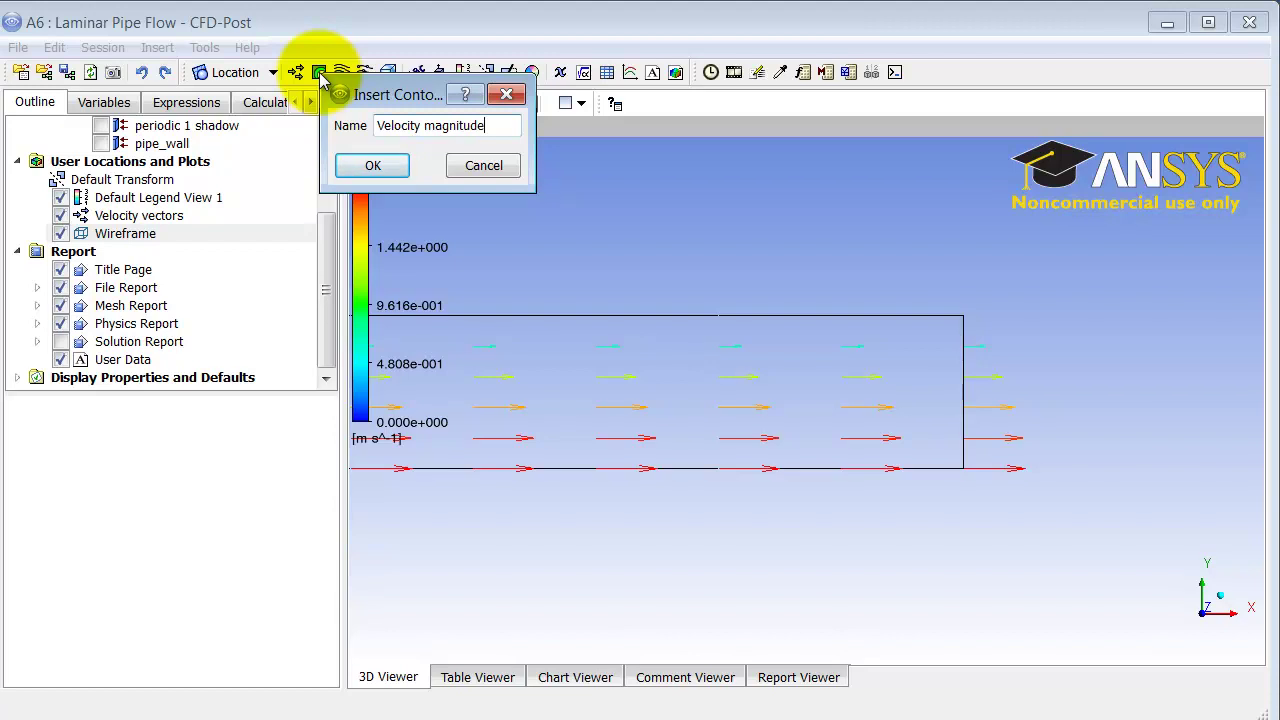
left_click(373, 166)
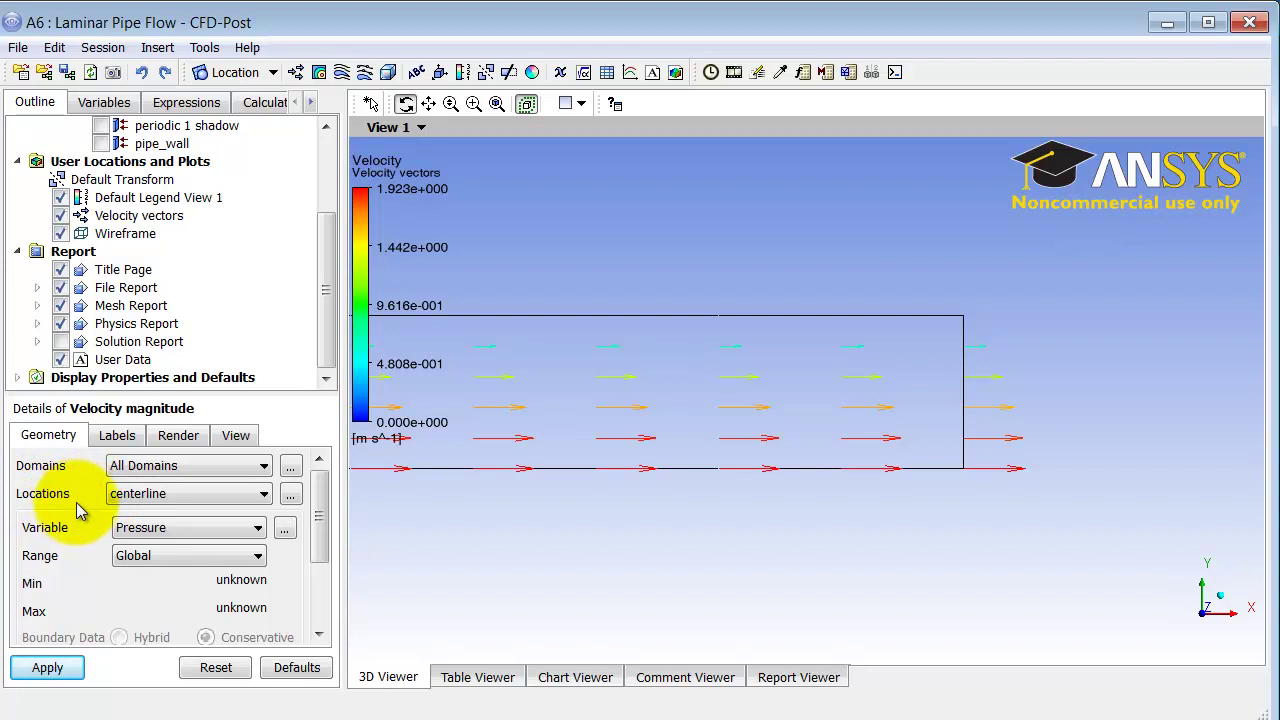
- Set the contour location to periodic 1 and its variable to Velocity, then apply it
left_click(155, 497)
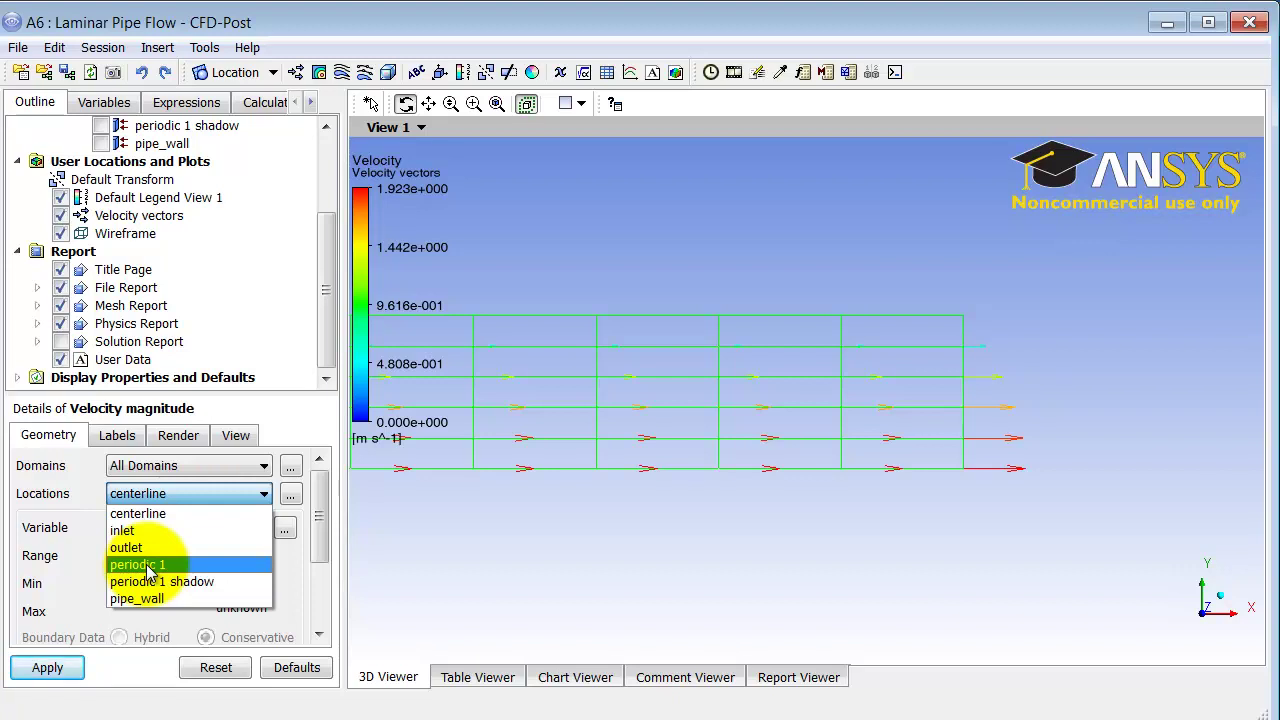
left_click(148, 566)
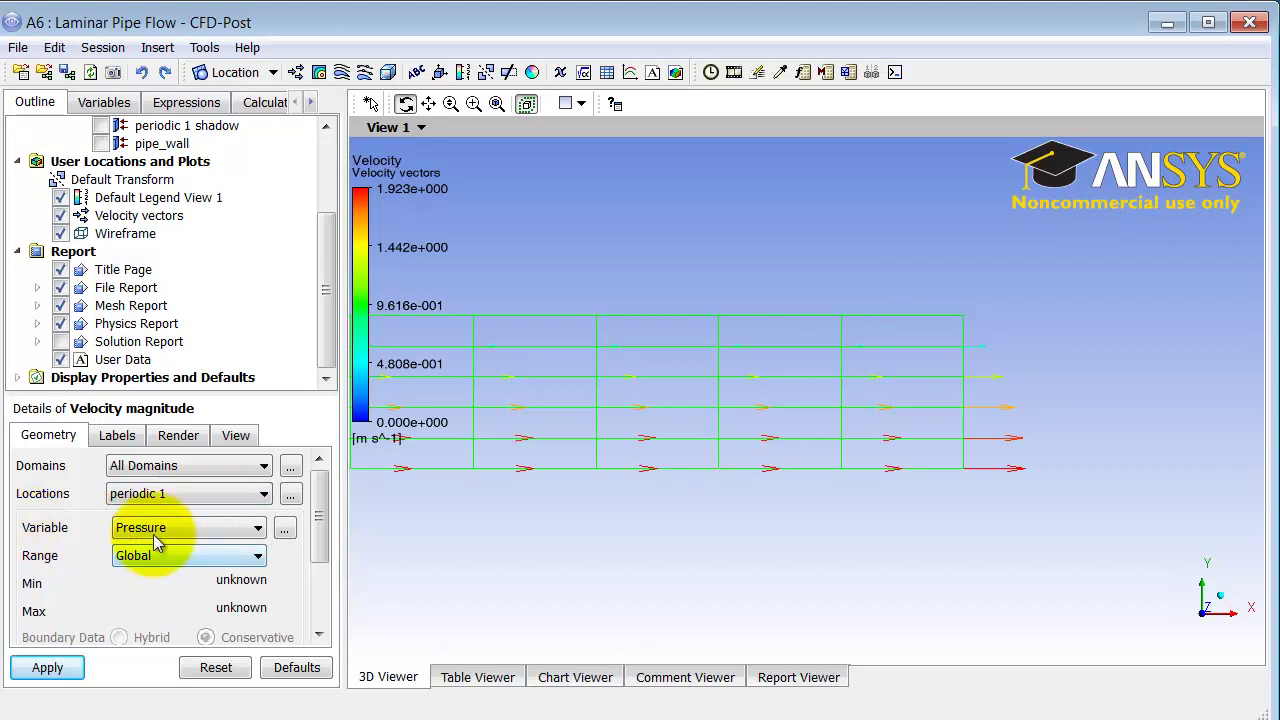
left_click(153, 532)
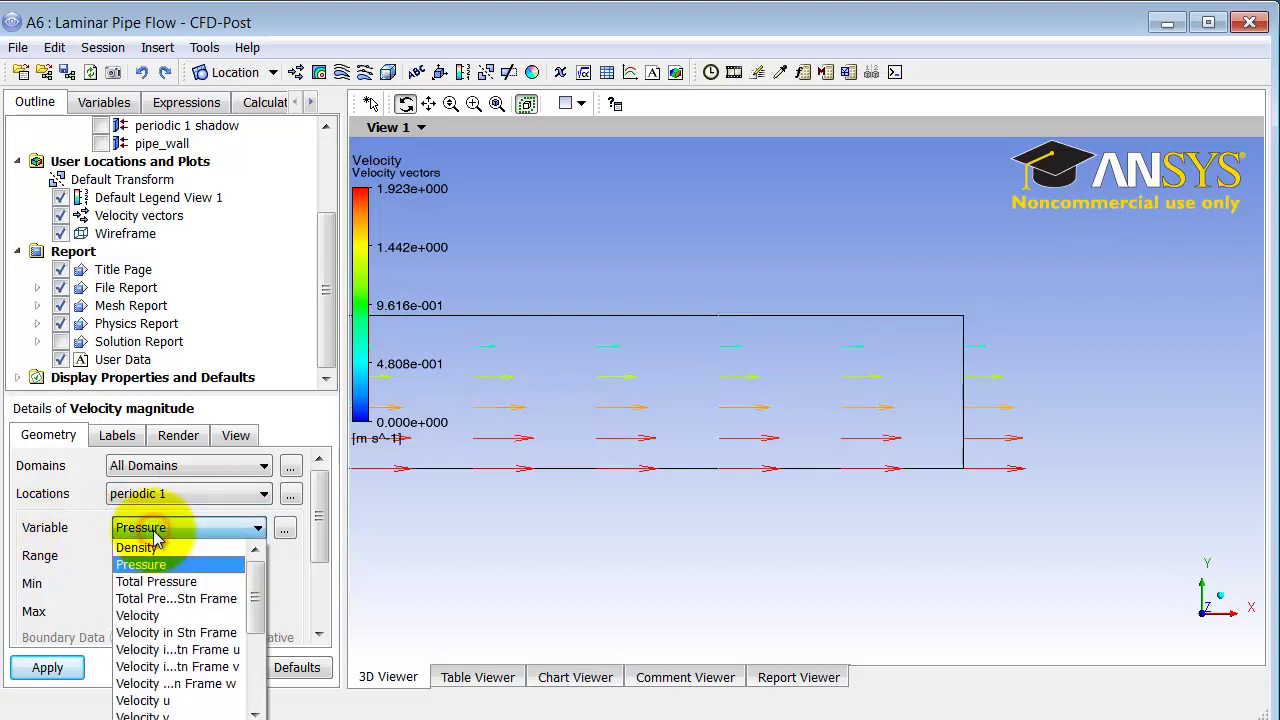
left_click(155, 617)
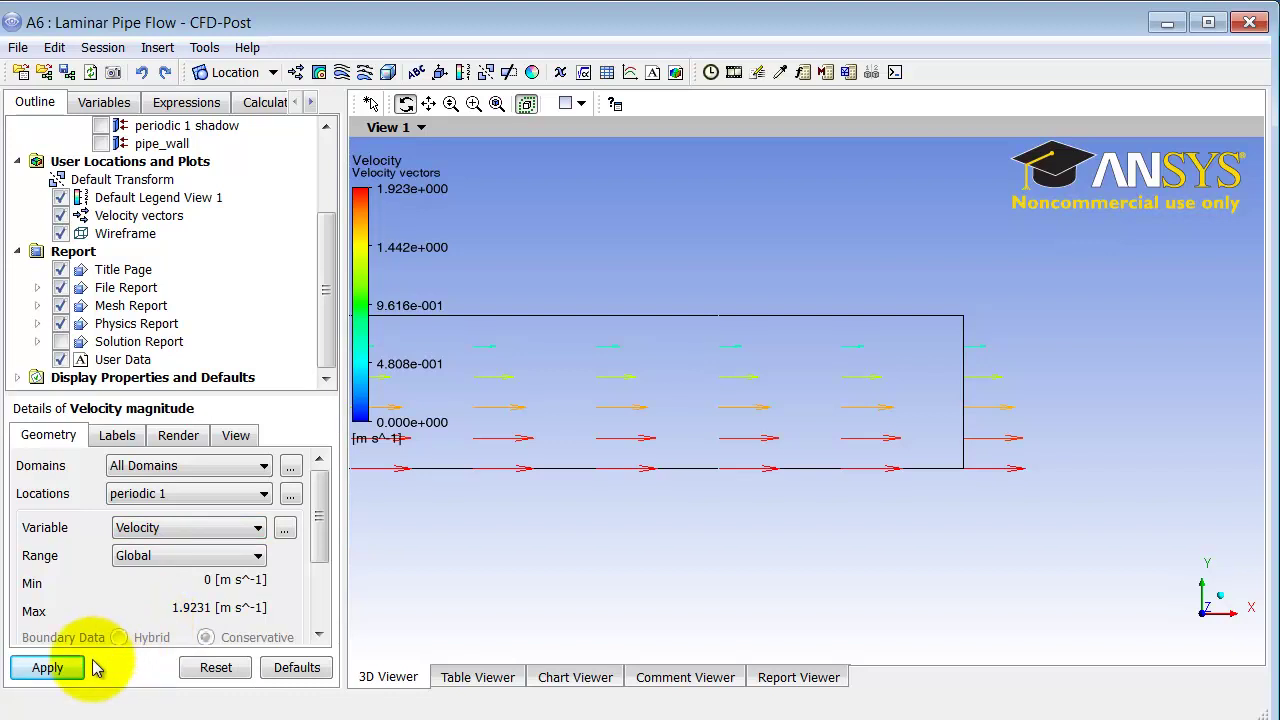
left_click(25, 677)
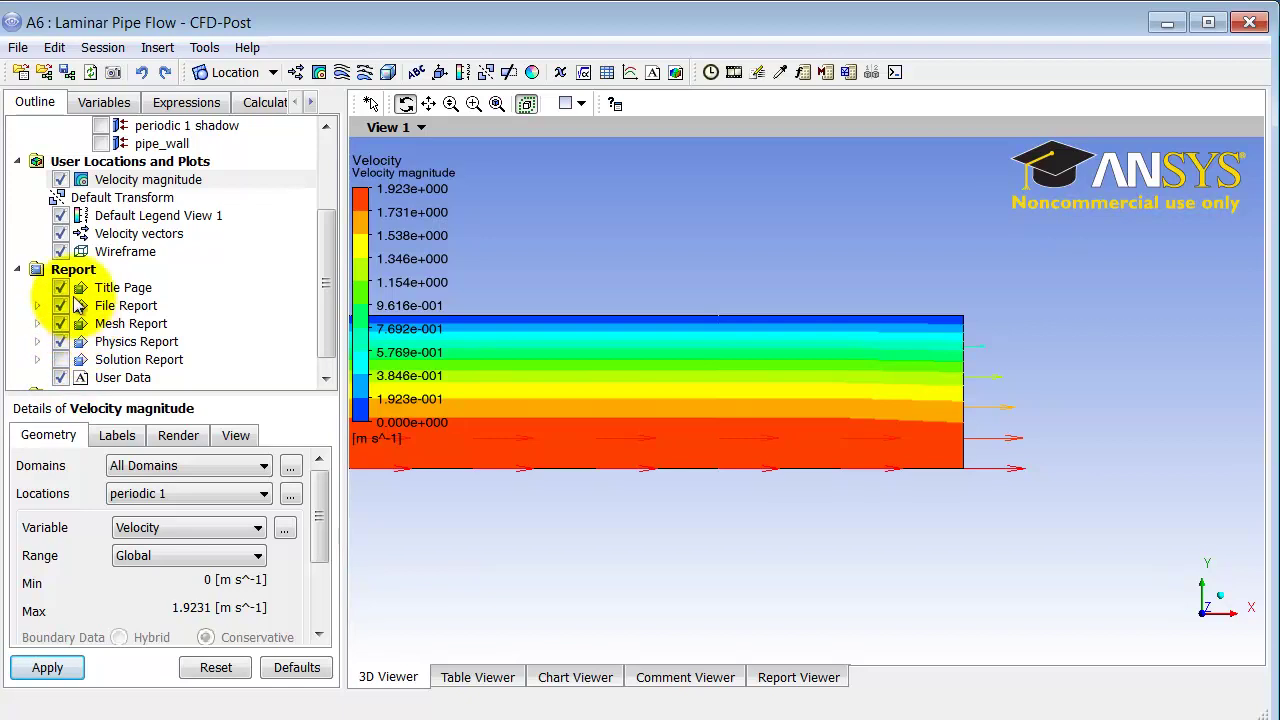
- Hide the Velocity vectors and rotate, zoom and pan onto the pipe's inlet end
left_click(61, 234)
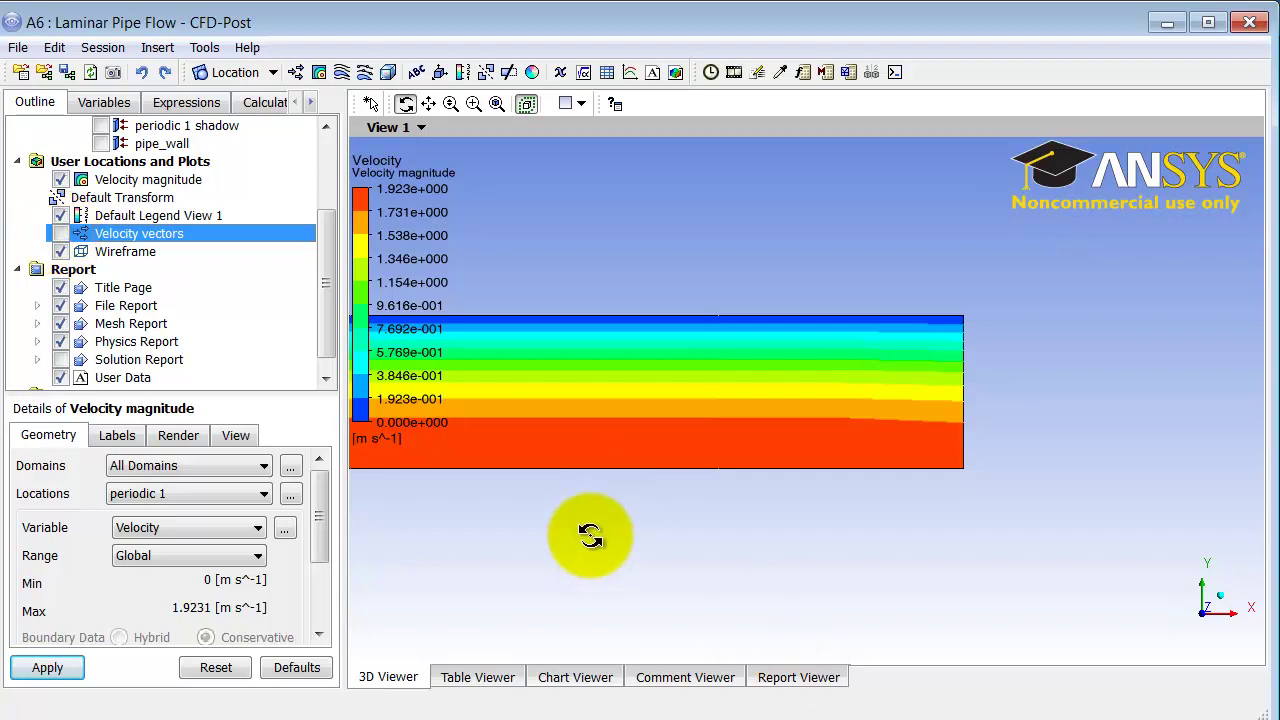
left_click_drag(590, 537, 586, 537)
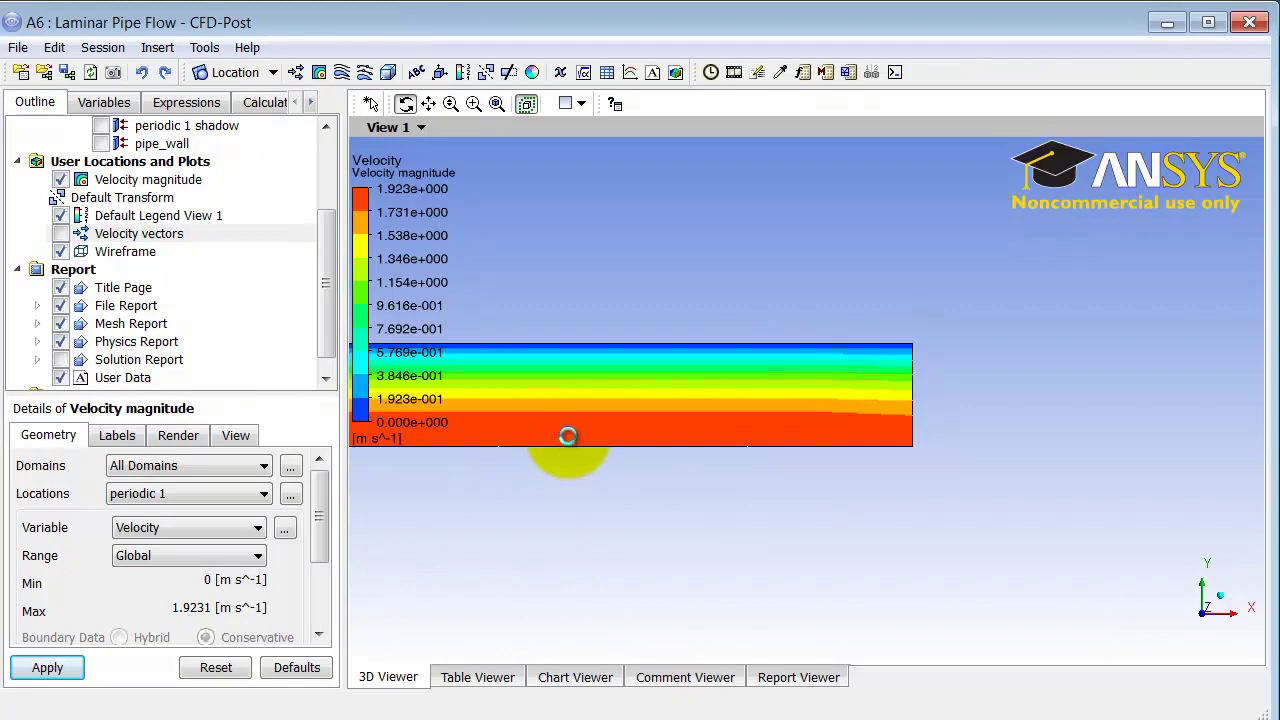
left_click_drag(568, 436, 568, 436)
mouse_move(380, 370)
right_mouse_down()
mouse_move(446, 452)
mouse_move(531, 466)
right_mouse_up()
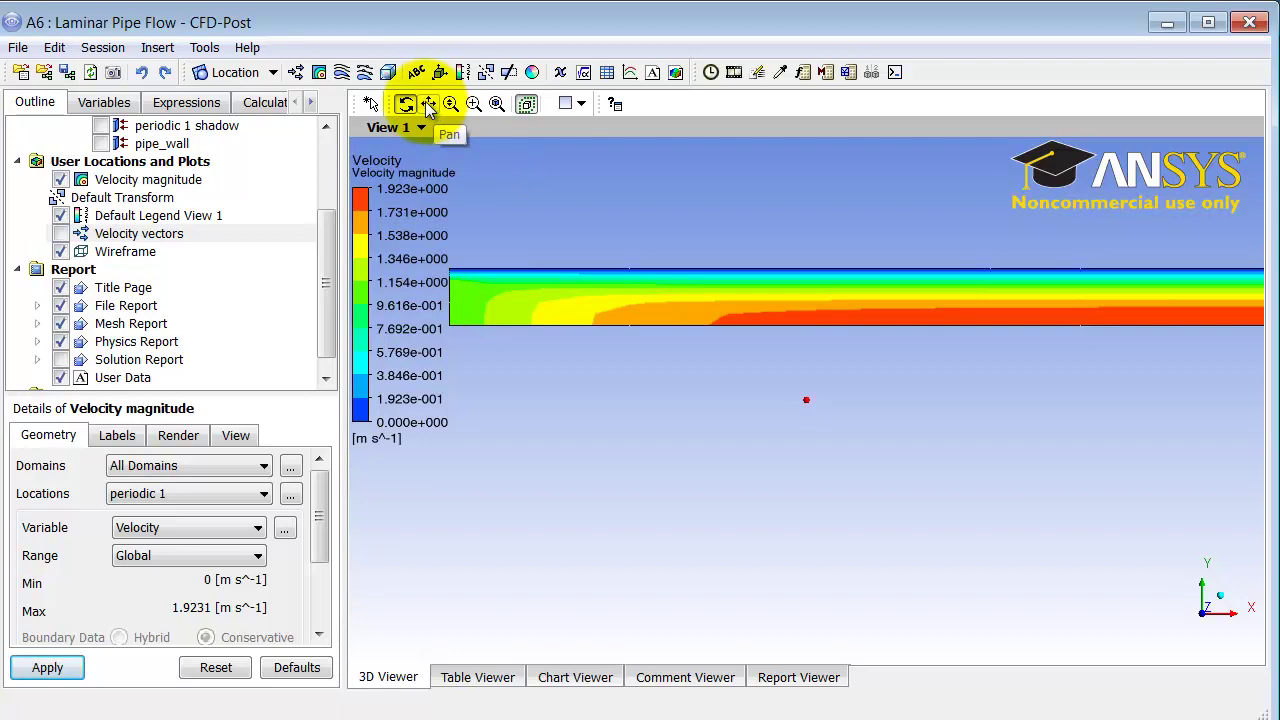
left_click(428, 104)
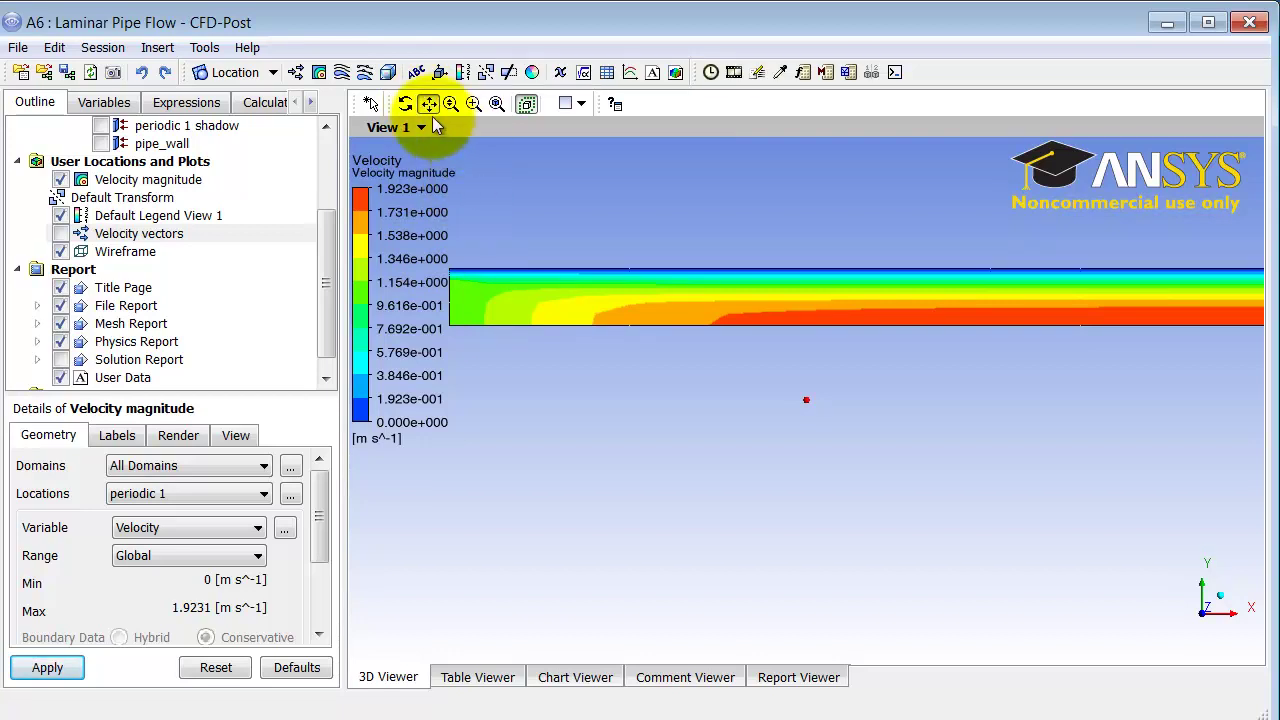
mouse_move(537, 309)
left_mouse_down()
mouse_move(610, 350)
mouse_move(737, 363)
mouse_move(529, 351)
mouse_move(660, 380)
mouse_move(619, 381)
left_mouse_up()
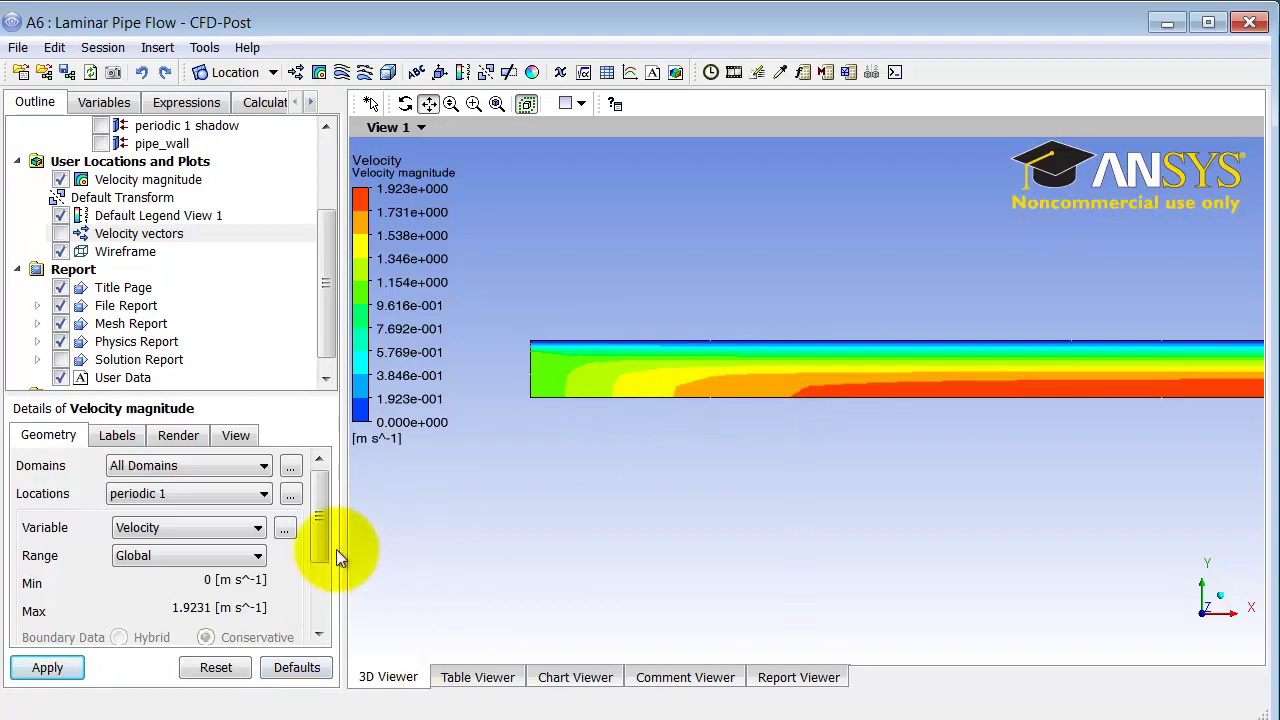
- Change the contour's number of contours from 11 to 51 and apply
left_click_drag(318, 520, 322, 594)
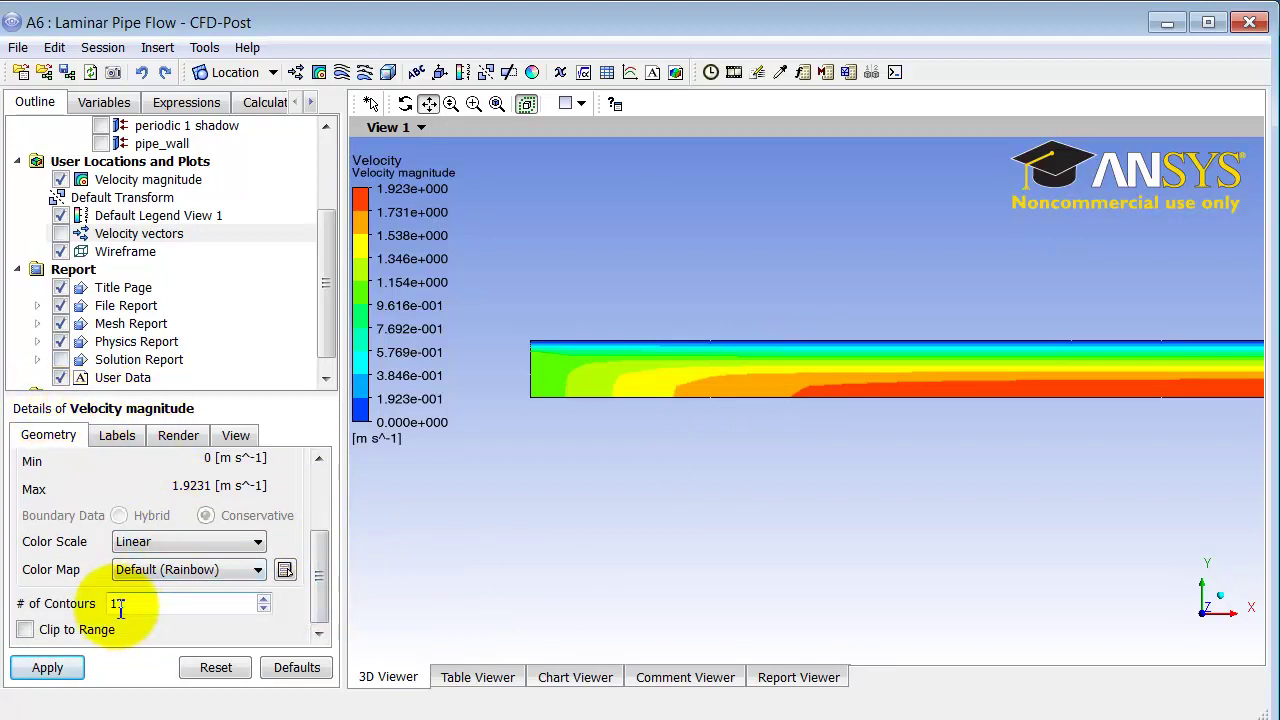
left_click_drag(117, 606, 105, 610)
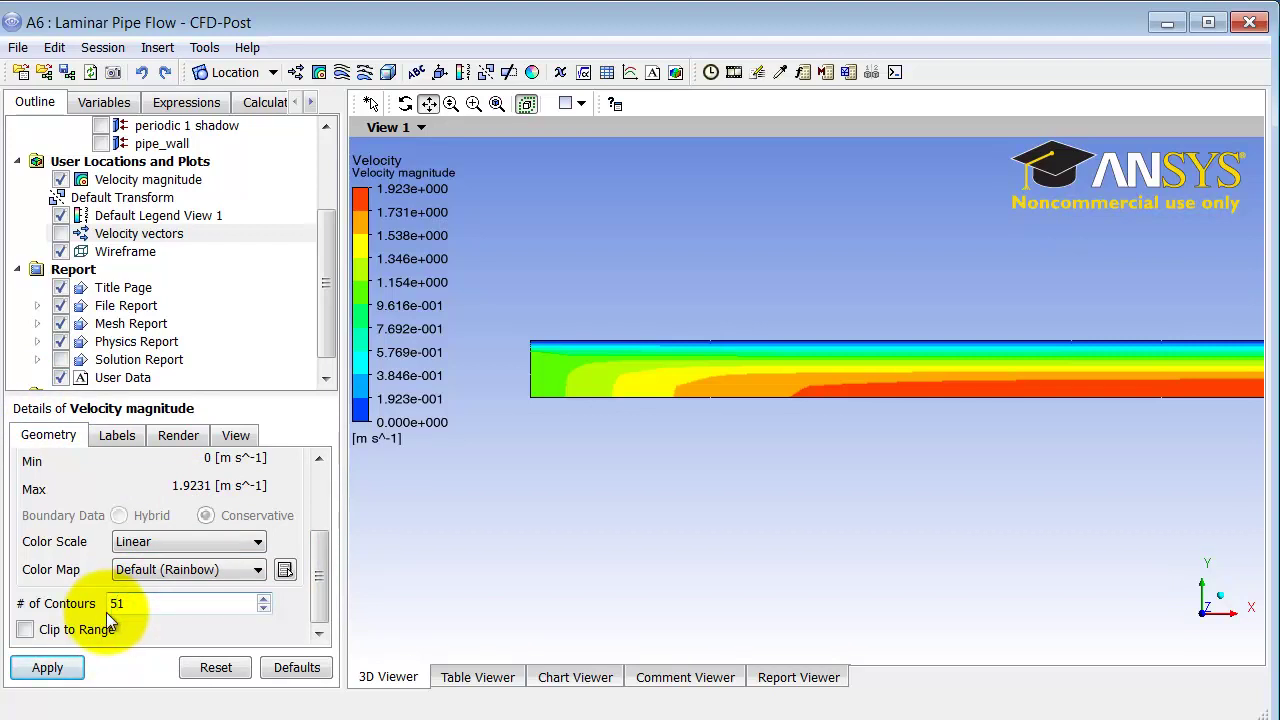
left_click(52, 672)
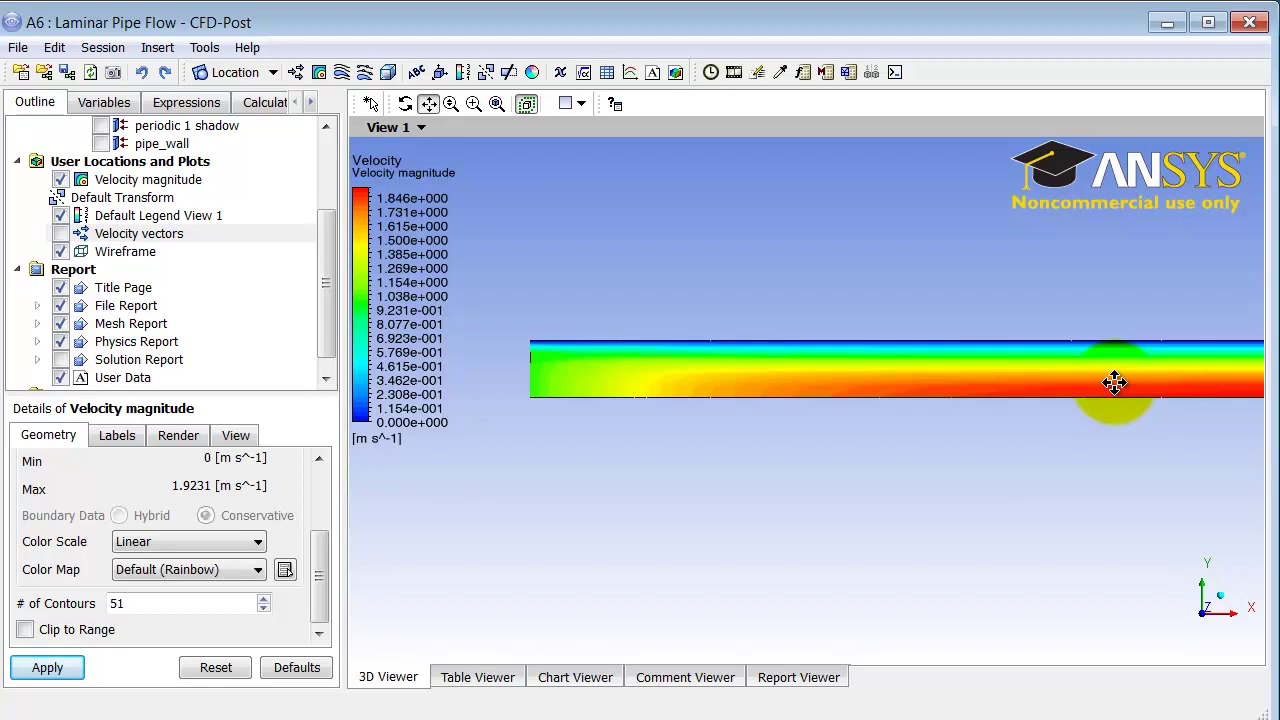
- Zoom out and pan left until the whole long pipe contour is visible
scroll(1114, 382, "down", 1)
scroll(1114, 382, "down", 1)
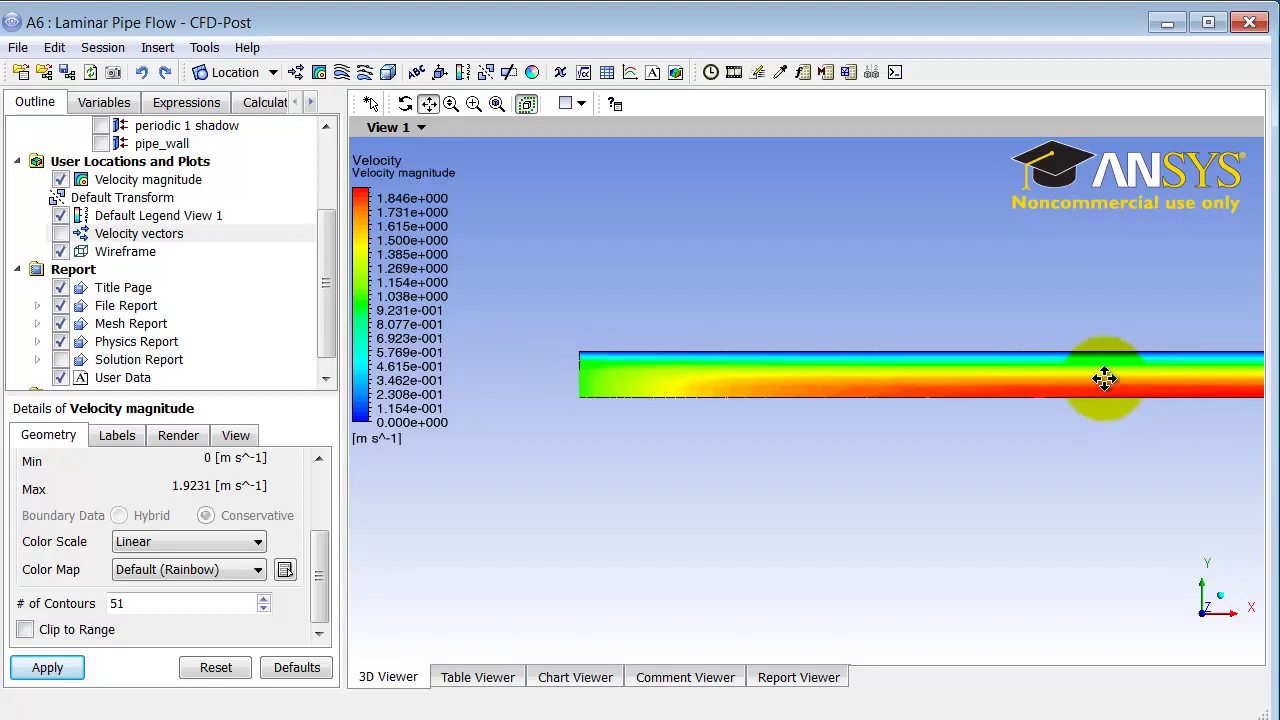
scroll(1112, 381, "down", 1)
scroll(1108, 380, "down", 1)
scroll(1104, 378, "down", 1)
scroll(1104, 378, "down", 1)
scroll(1103, 377, "down", 1)
scroll(1103, 377, "down", 1)
left_click_drag(1108, 400, 933, 418)
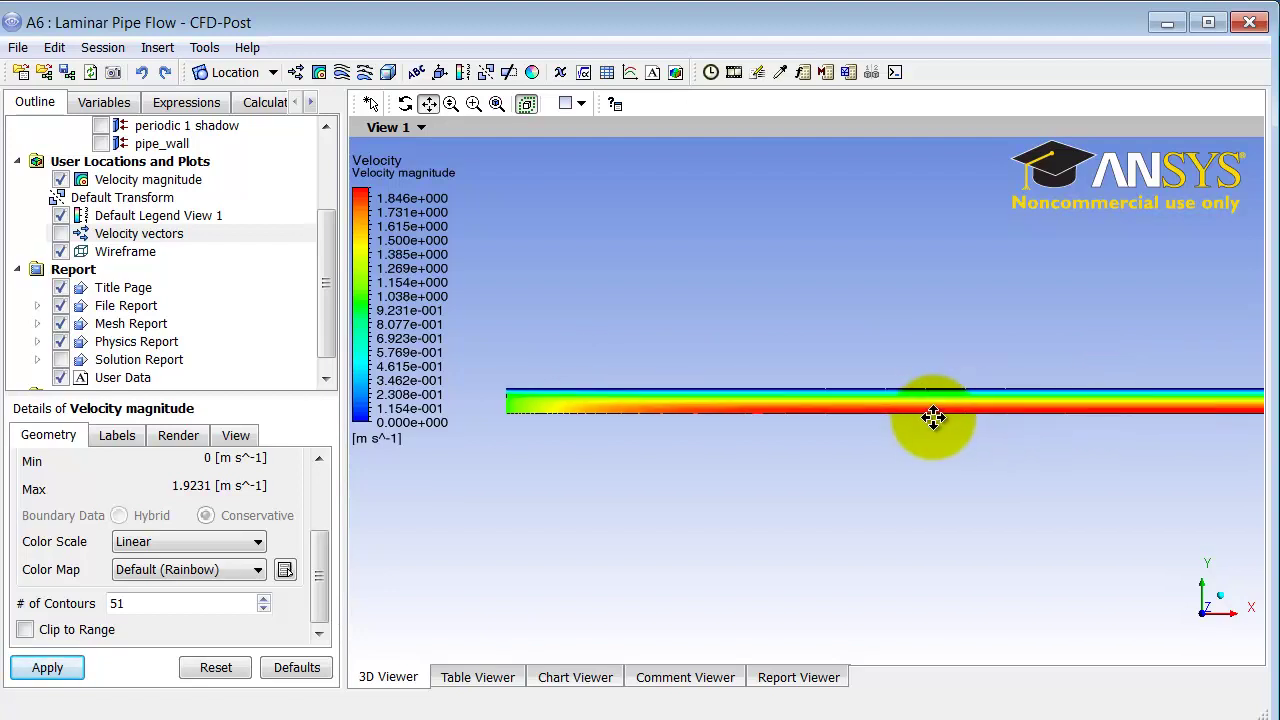
scroll(933, 418, "down", 1)
scroll(933, 418, "down", 2)
scroll(933, 418, "down", 1)
scroll(933, 416, "down", 1)
scroll(933, 414, "down", 1)
scroll(933, 412, "down", 1)
scroll(933, 412, "down", 1)
scroll(934, 413, "down", 1)
left_click_drag(975, 400, 814, 405)
scroll(812, 405, "down", 1)
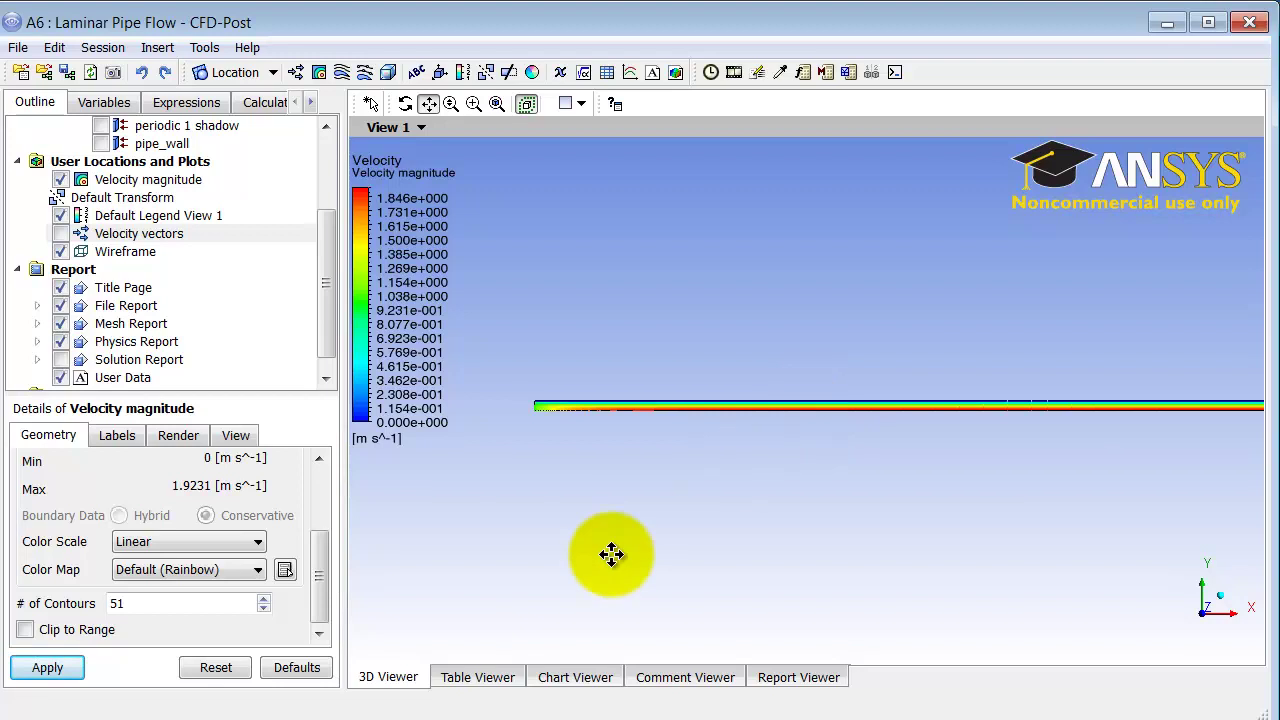
- Apply a view scale of 1, 10, 1 to the contour and fit the view
left_click(236, 440)
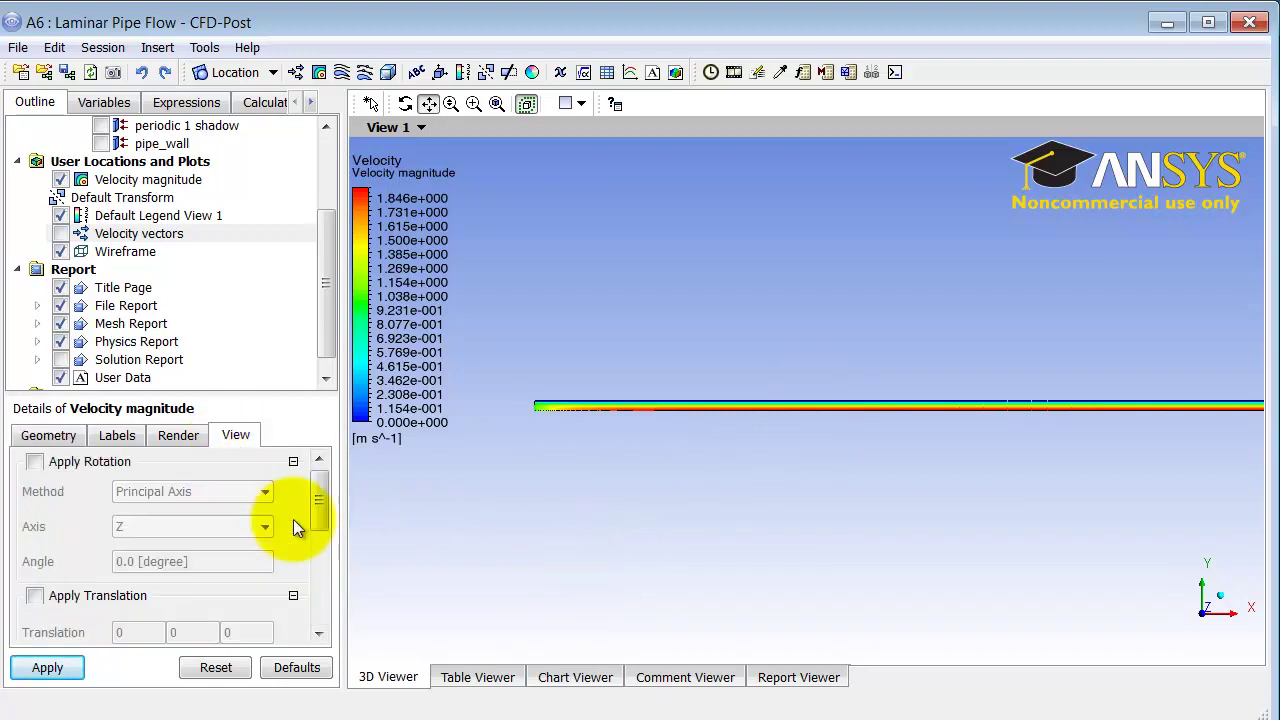
left_click_drag(320, 514, 332, 597)
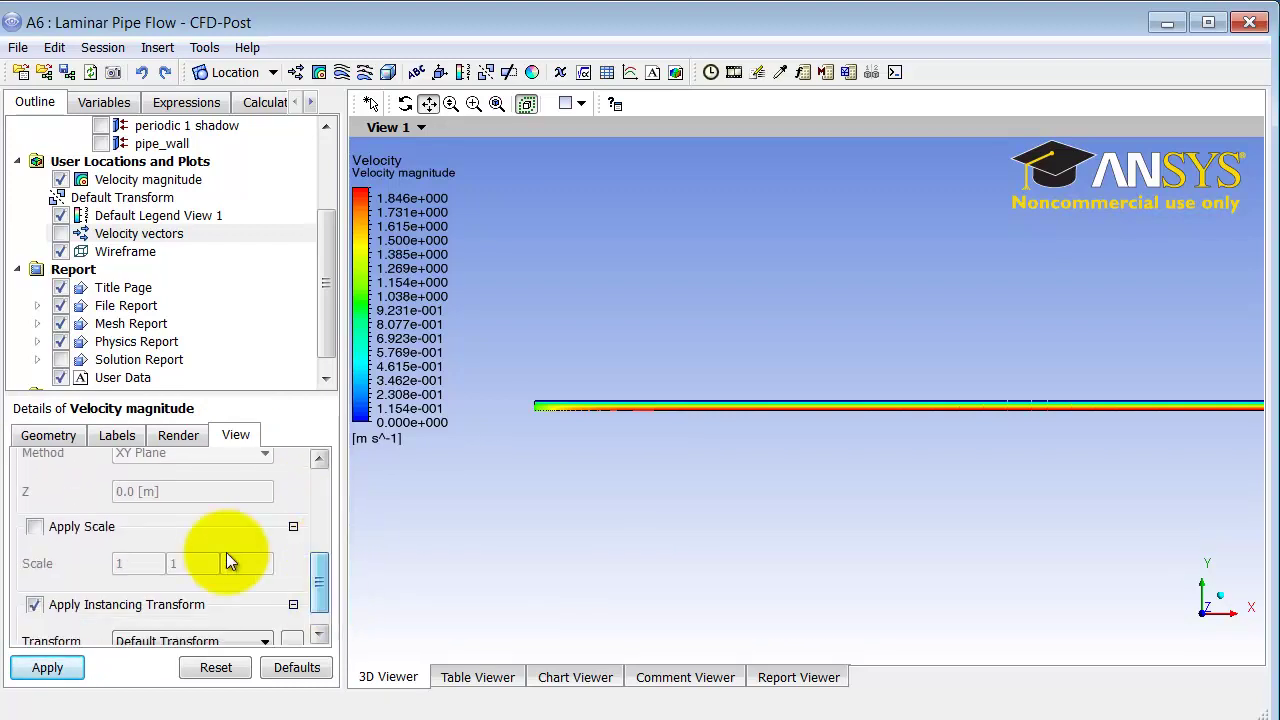
left_click(35, 530)
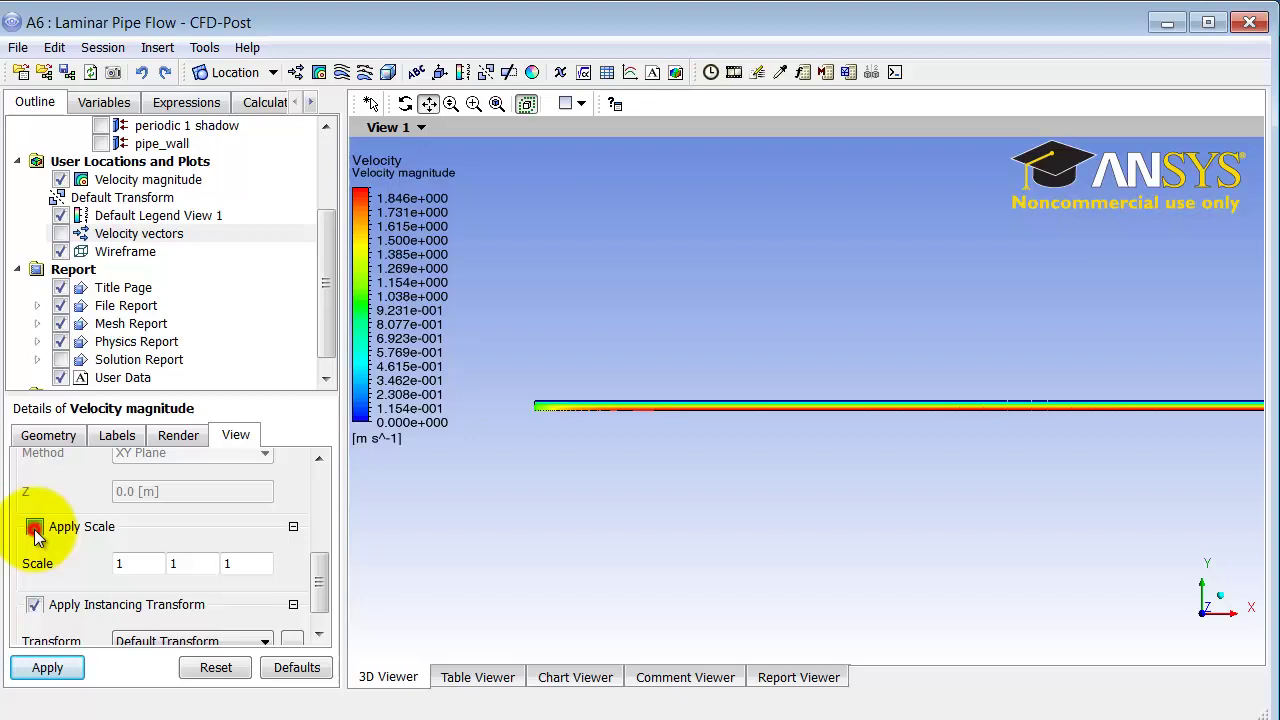
left_click(194, 565)
type("0")
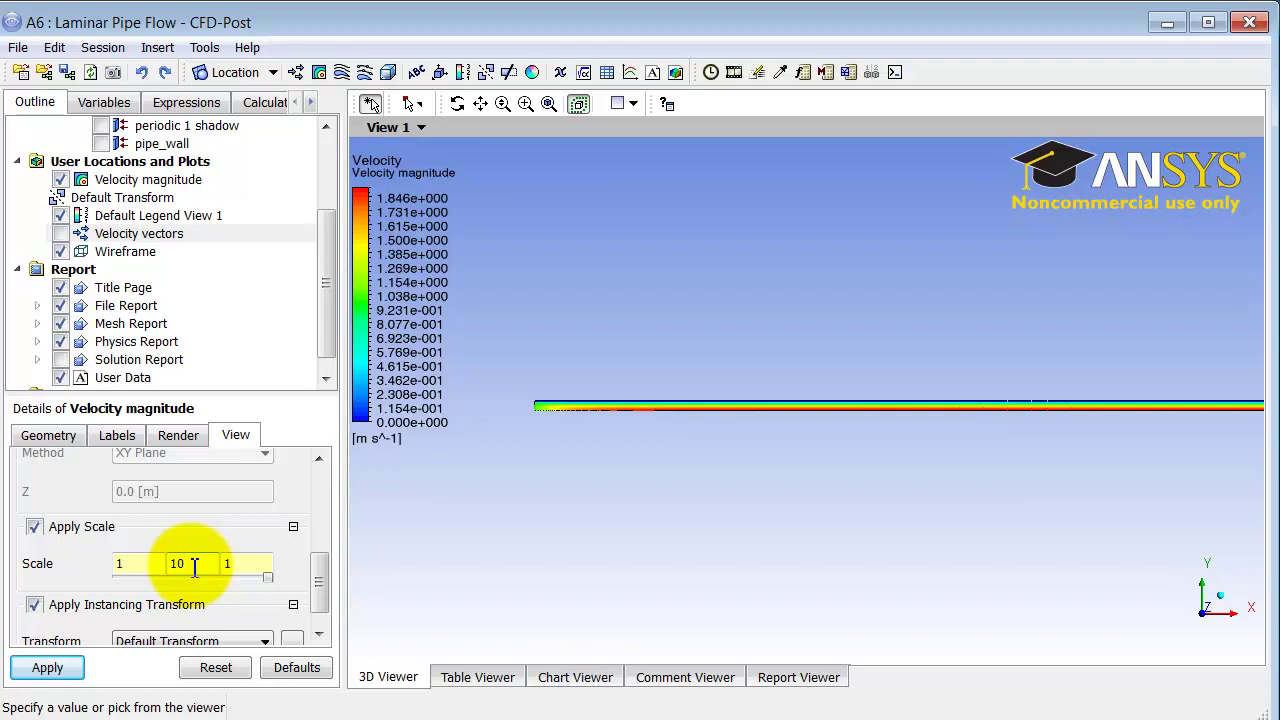
left_click(47, 668)
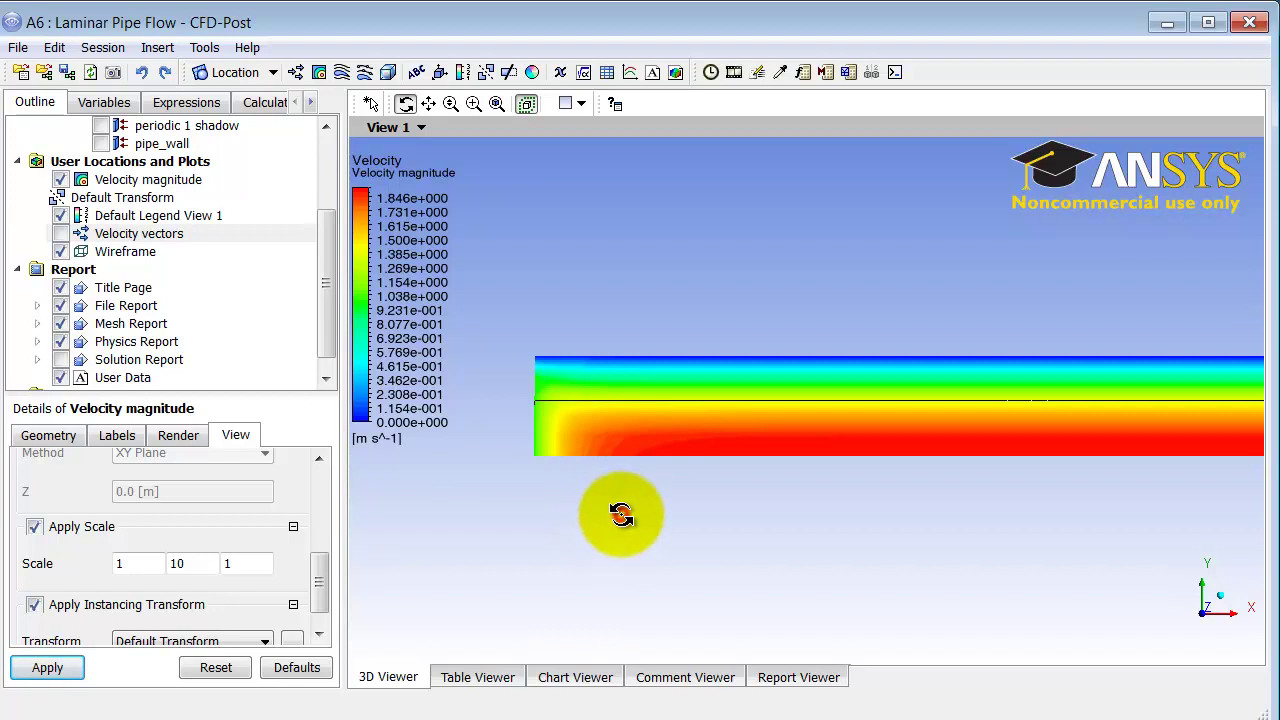
key("ctrl+f")
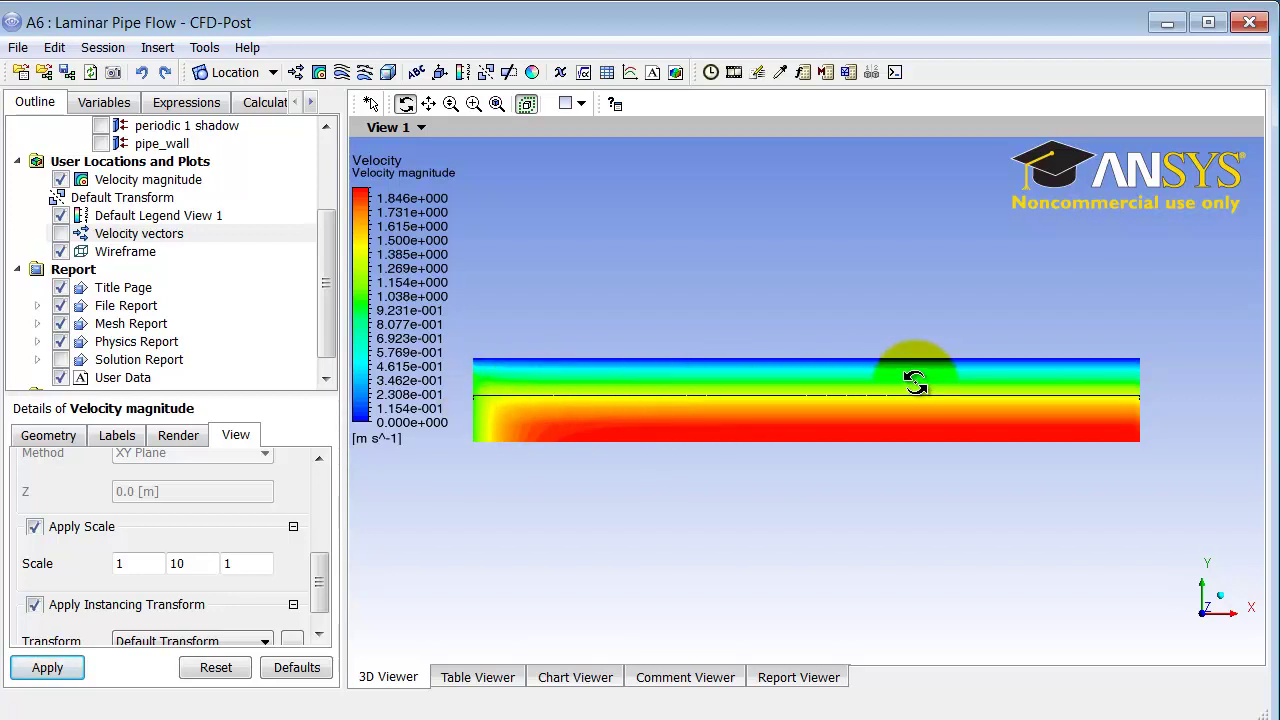
- Uncheck Wireframe in the Outline tree to hide the outline lines
left_click(60, 251)
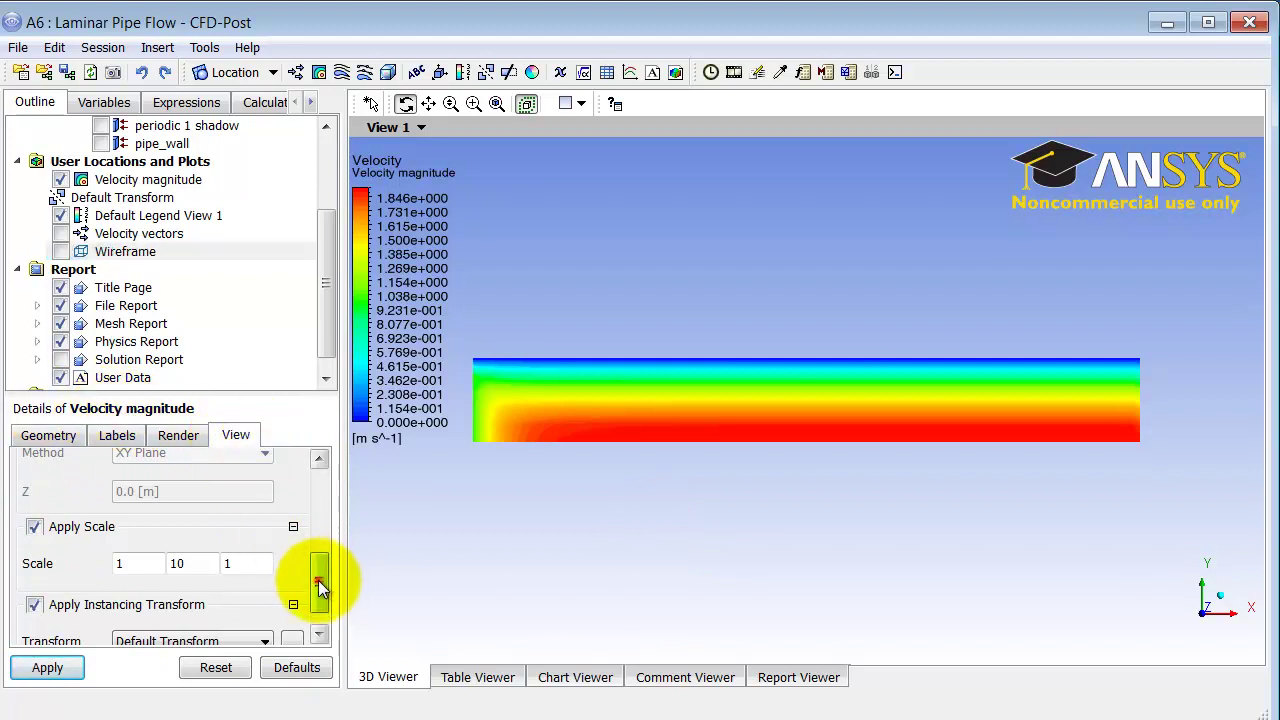
- Enable reflection/mirroring of the contour about the ZX plane and apply
left_click_drag(320, 584, 320, 550)
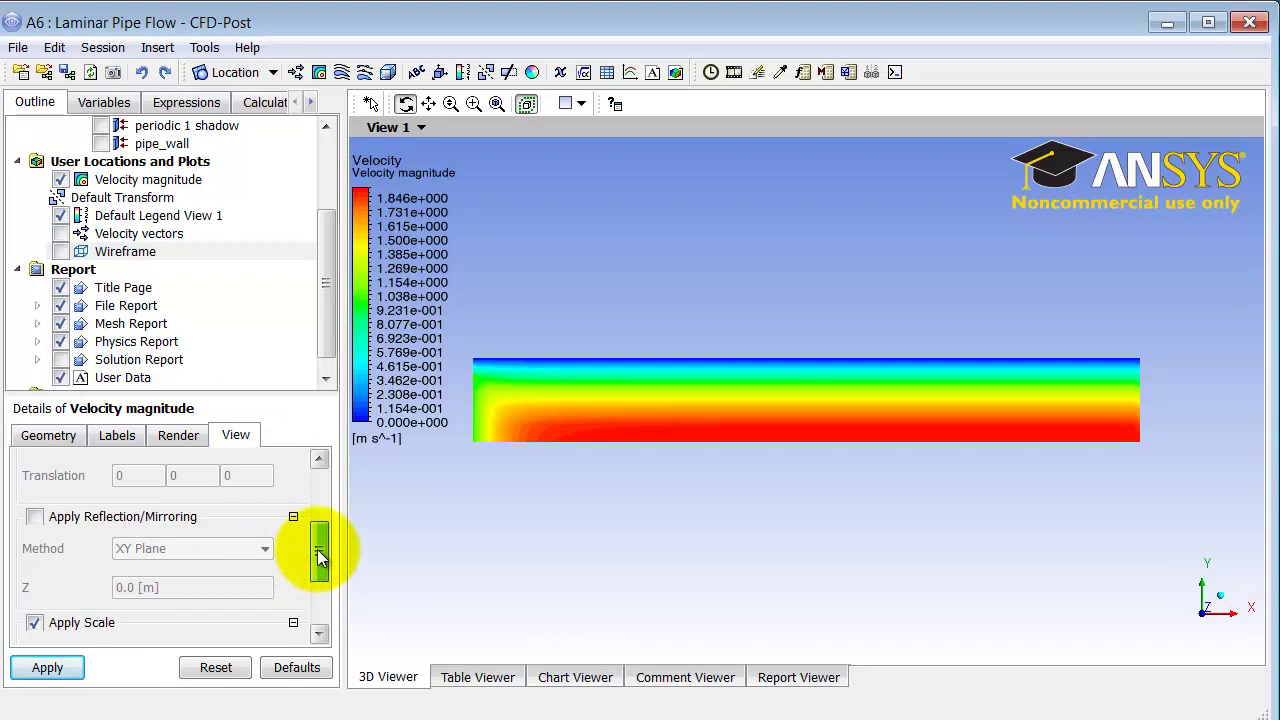
left_click(33, 519)
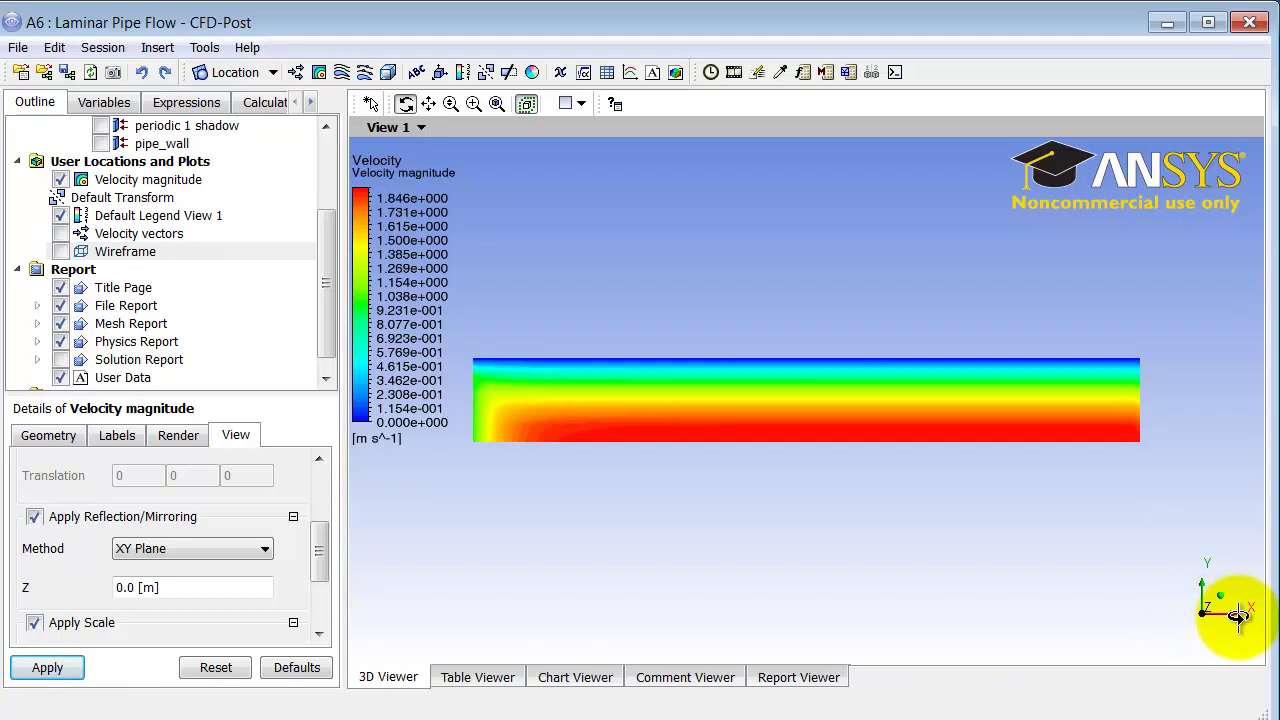
left_click(165, 549)
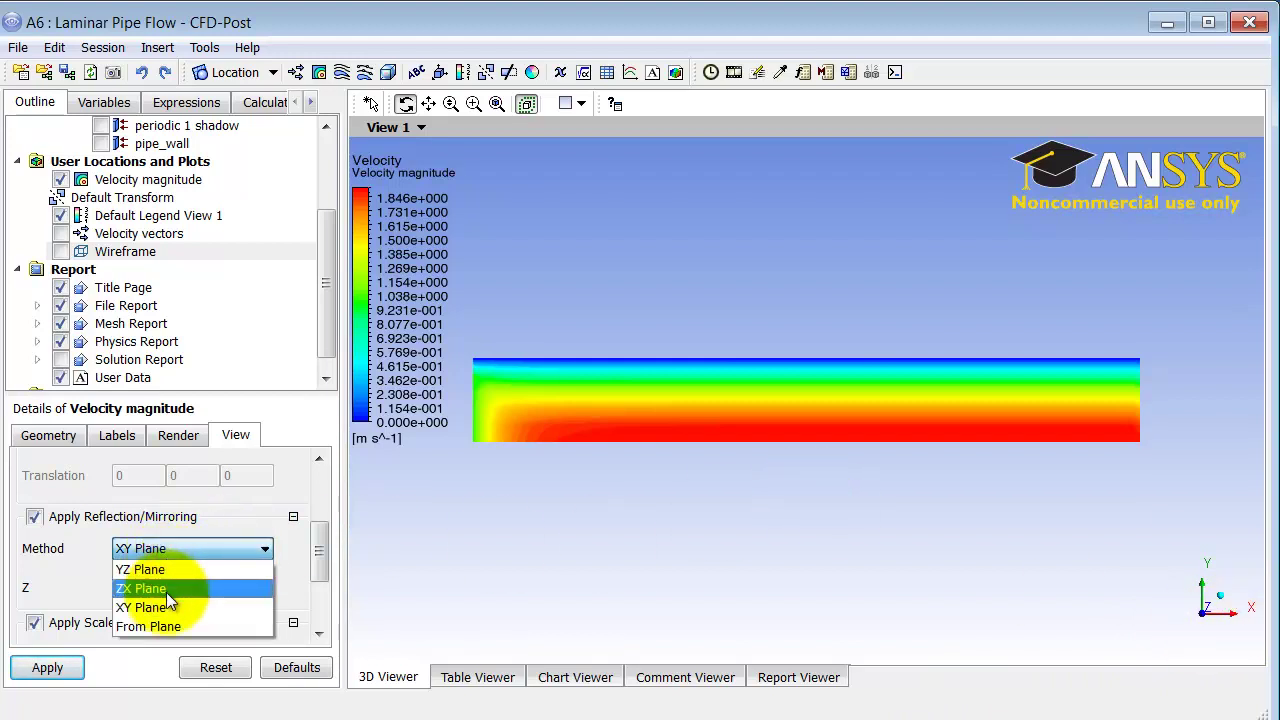
left_click(166, 592)
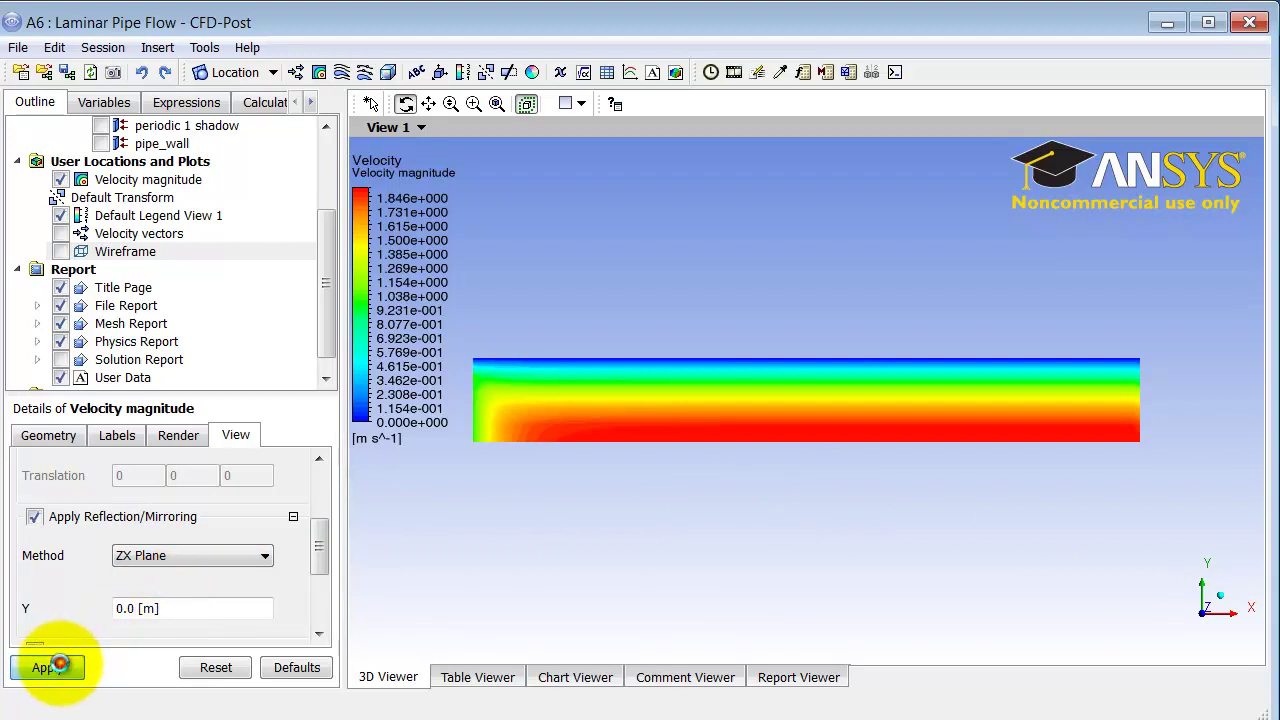
left_click(55, 668)
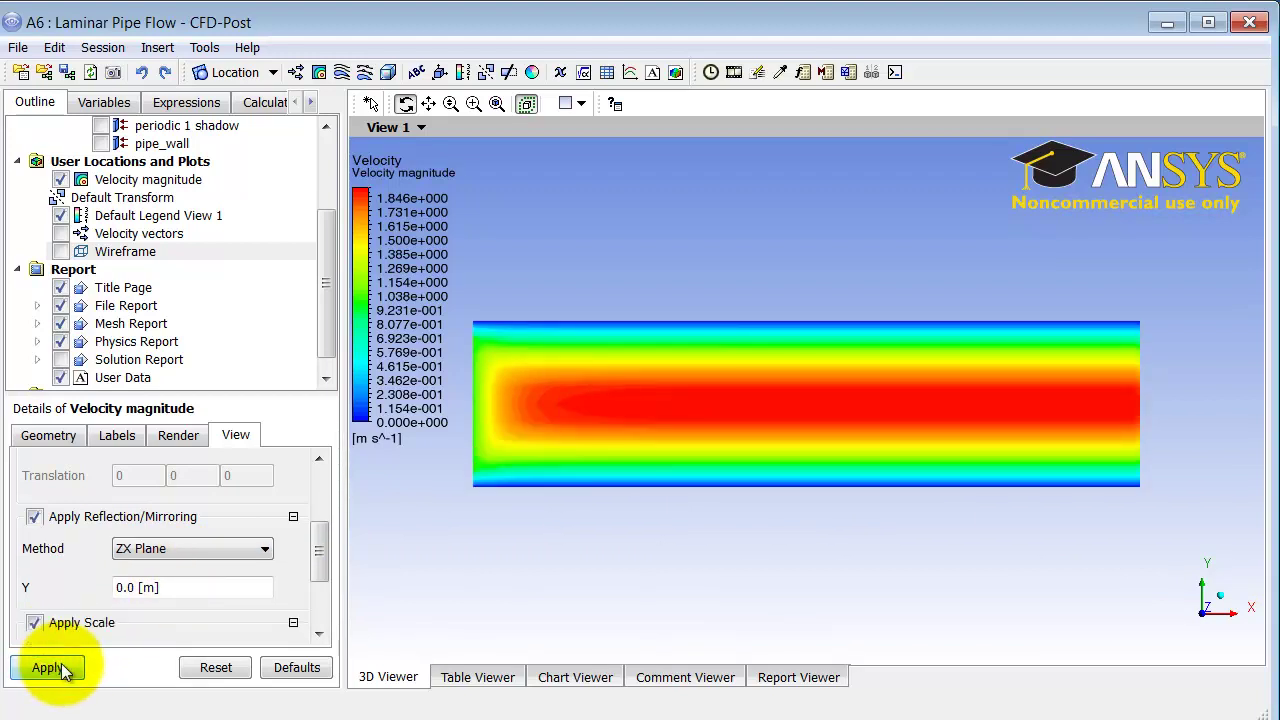